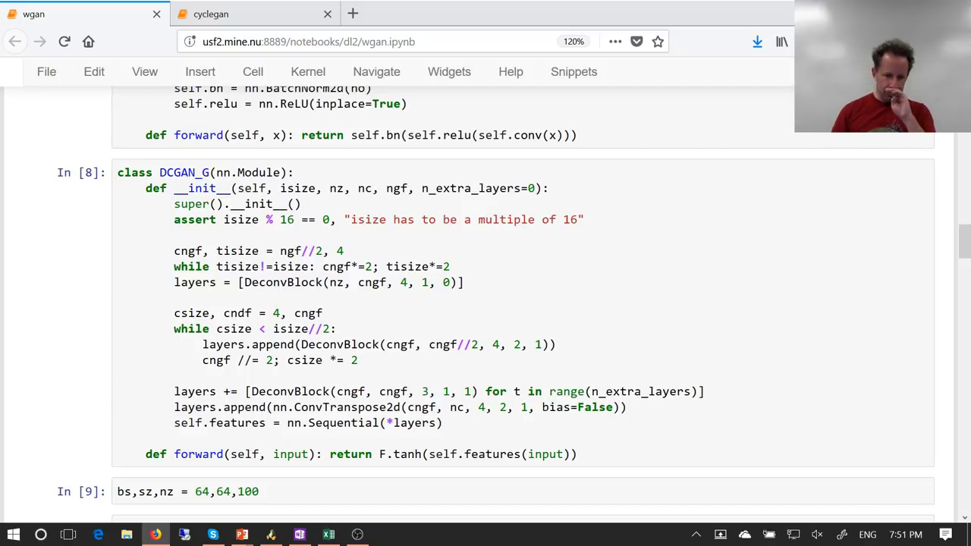
# - Locate the DeconvBlock class in the wgan notebook and highlight its ConvTranspose2d call
pyautogui.scroll(2, 486, 296)
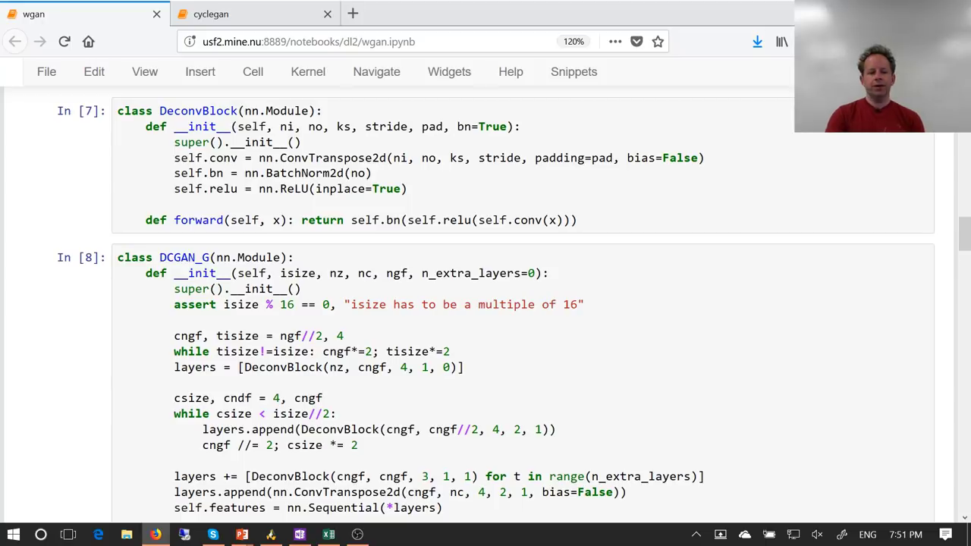
pyautogui.click(329, 158)
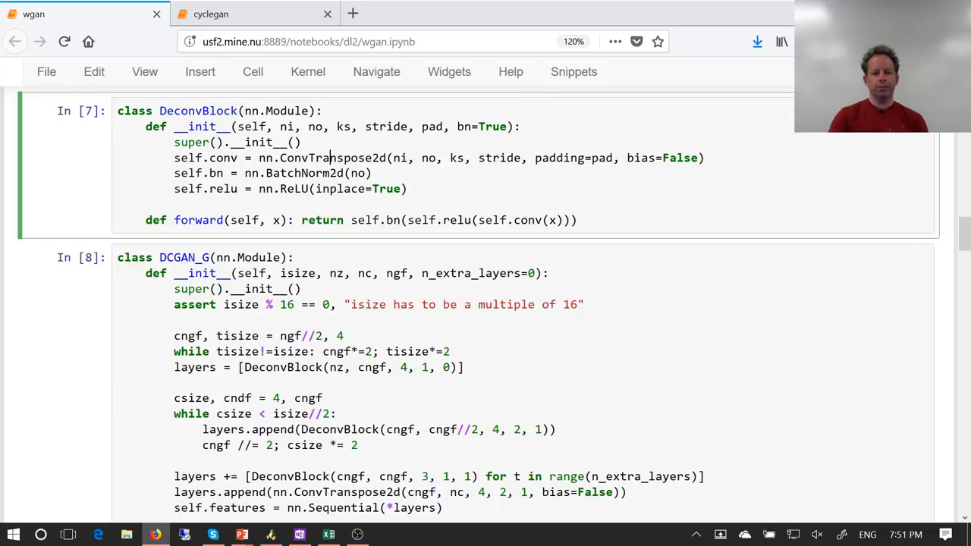
pyautogui.doubleClick(330, 158)
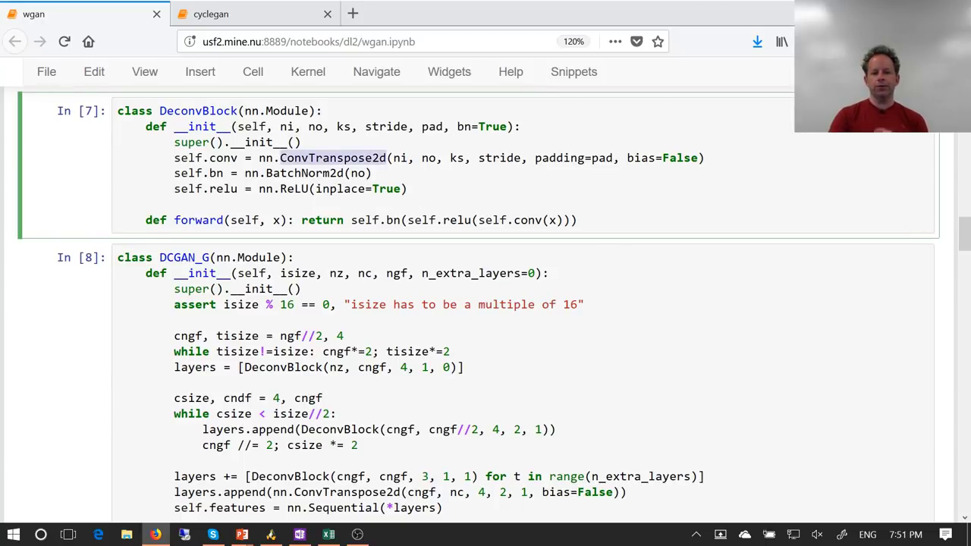
pyautogui.click(329, 157)
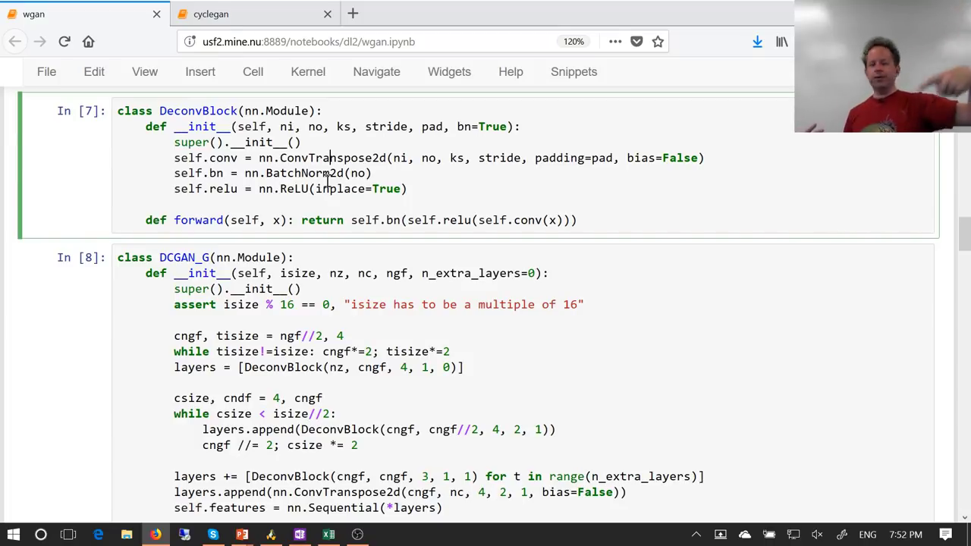
# - Switch to the conv-example.xlsx workbook in Excel
pyautogui.hotkey('alt', 'Tab')
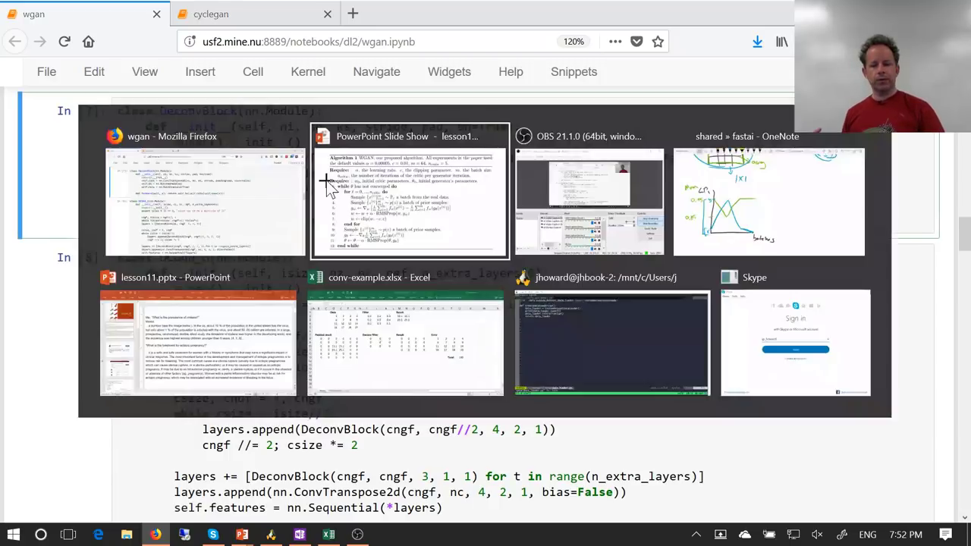
pyautogui.hotkey('alt', 'Tab')
pyautogui.hotkey('alt', 'Tab')
pyautogui.hotkey('alt', 'Tab')
pyautogui.hotkey('alt', 'Tab')
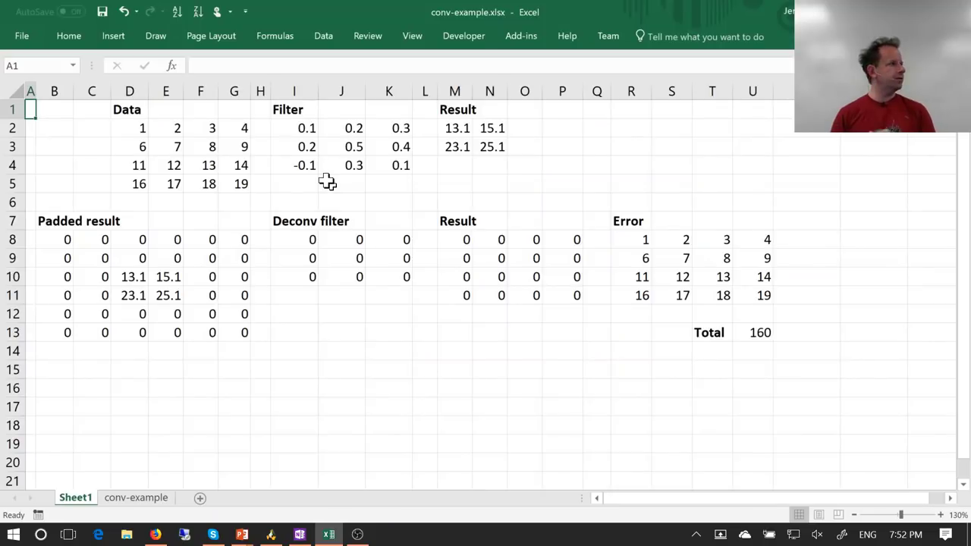
# - Highlight the Data range D2:G5, the Filter range I2:K4 and the convolution Result range M2:N3 for examination
pyautogui.hotkey('ctrl', 'Right')
pyautogui.press('Down')
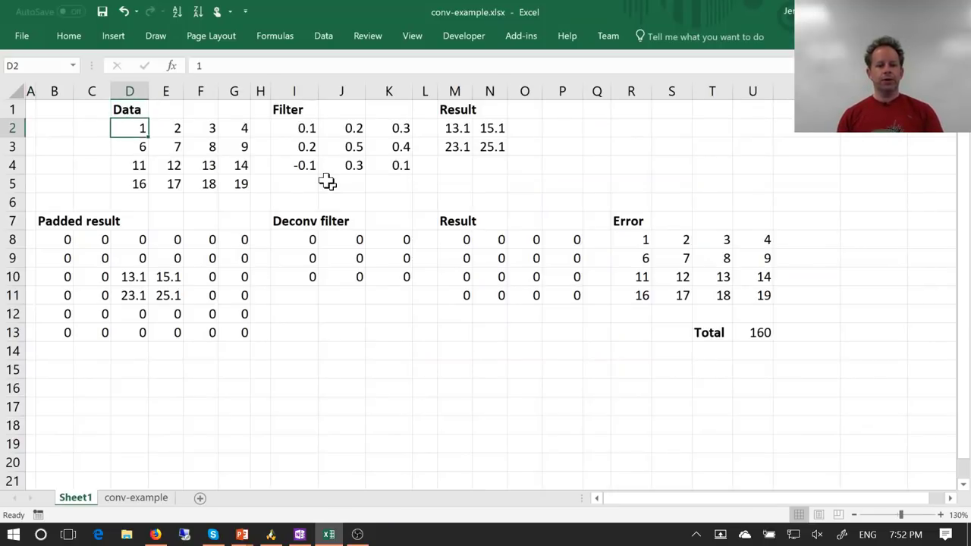
pyautogui.hotkey('ctrl', 'shift', 'Right')
pyautogui.hotkey('ctrl', 'shift', 'Down')
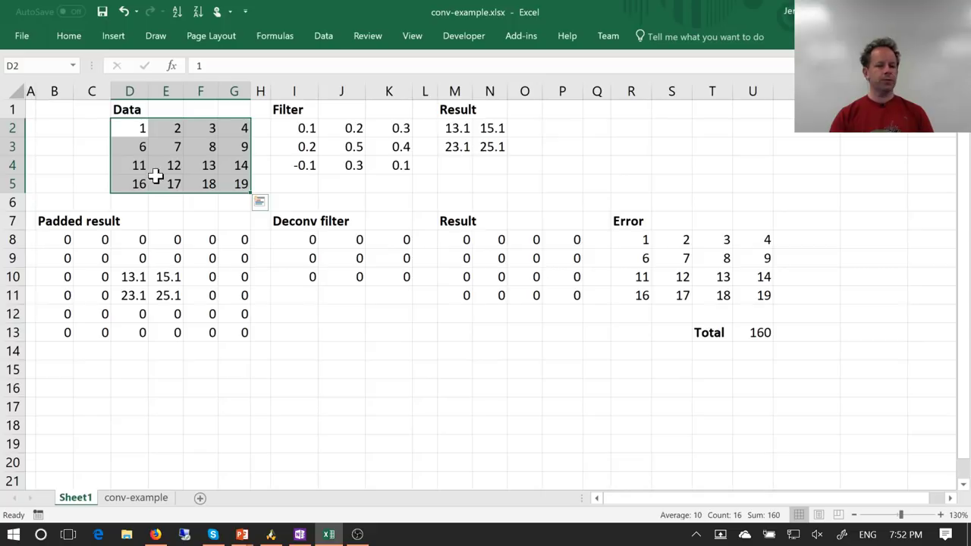
pyautogui.moveTo(301, 128); pyautogui.dragTo(372, 165)
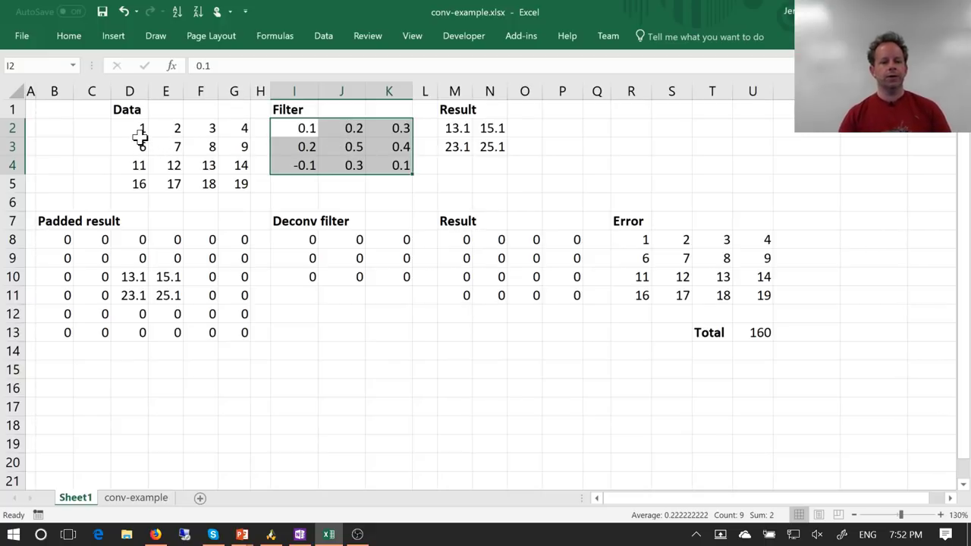
pyautogui.moveTo(138, 131); pyautogui.dragTo(241, 183)
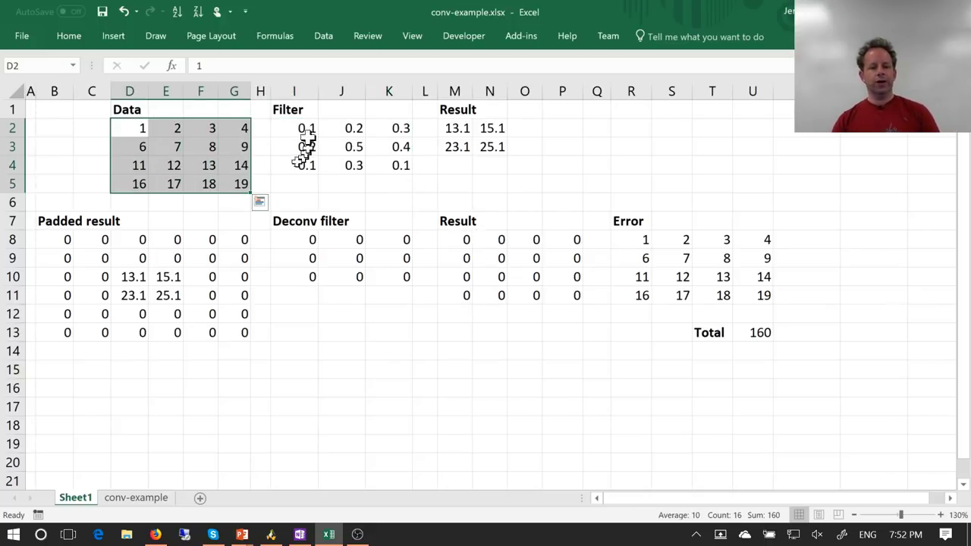
pyautogui.moveTo(306, 127); pyautogui.dragTo(397, 159)
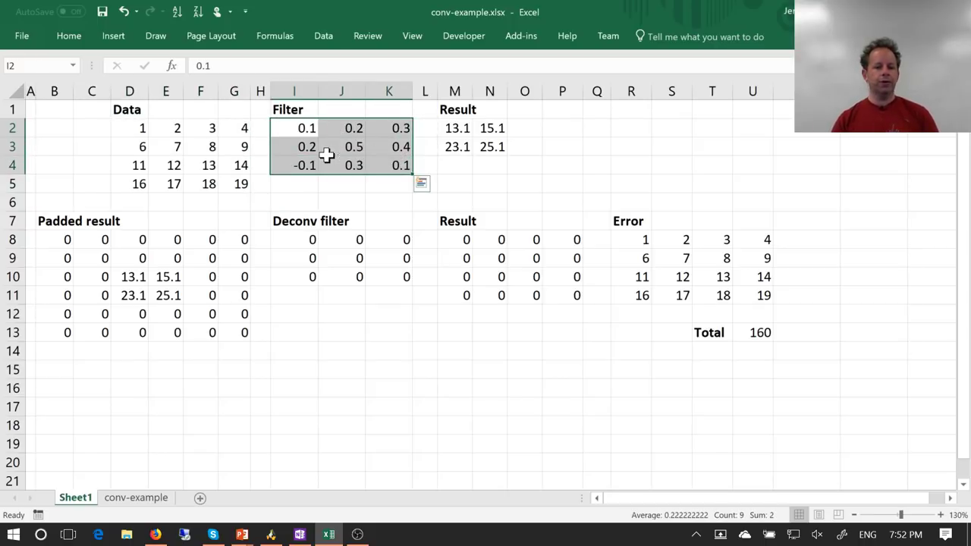
pyautogui.moveTo(454, 127); pyautogui.dragTo(497, 145)
# - Inspect the array formulas in convolution Result cells M2 and N2, tracing their Data and Filter references
pyautogui.click(459, 129)
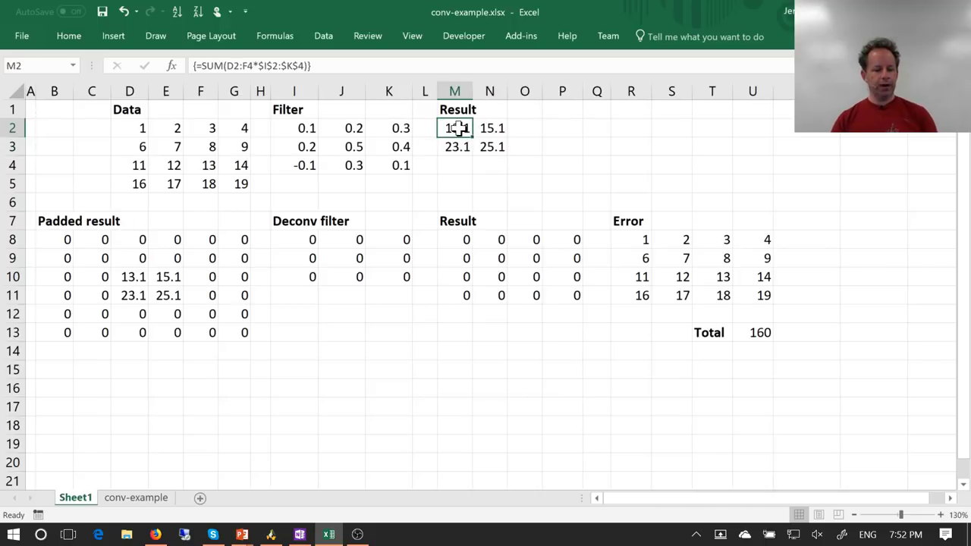
pyautogui.doubleClick(459, 129)
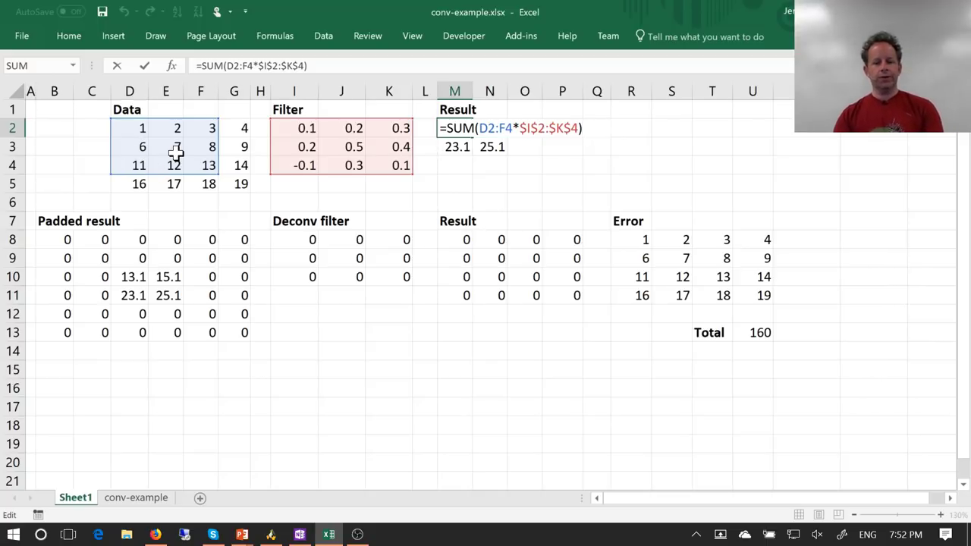
pyautogui.hotkey('ctrl', 'shift', 'Return')
pyautogui.press('Right')
pyautogui.press('Down')
pyautogui.press('Up')
pyautogui.press('F2')
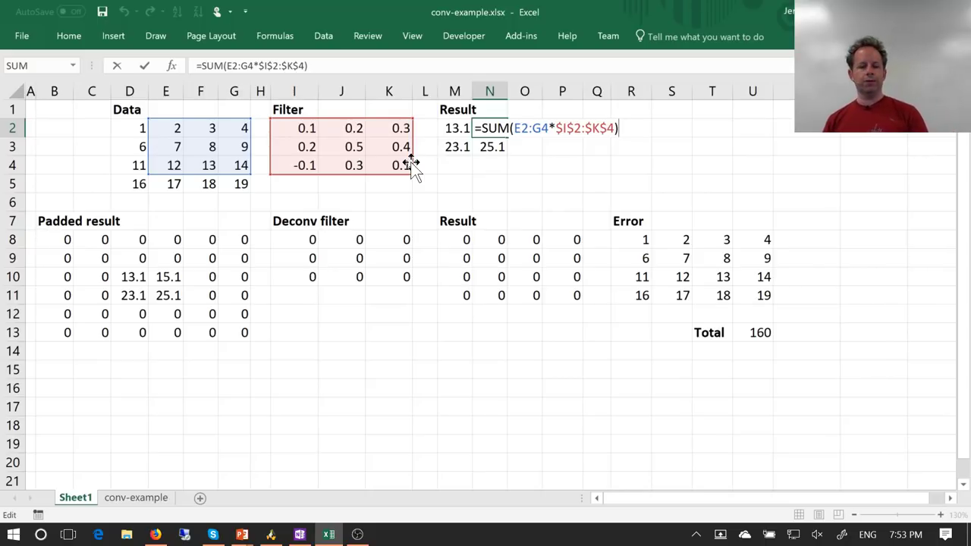
pyautogui.hotkey('ctrl', 'shift', 'Return')
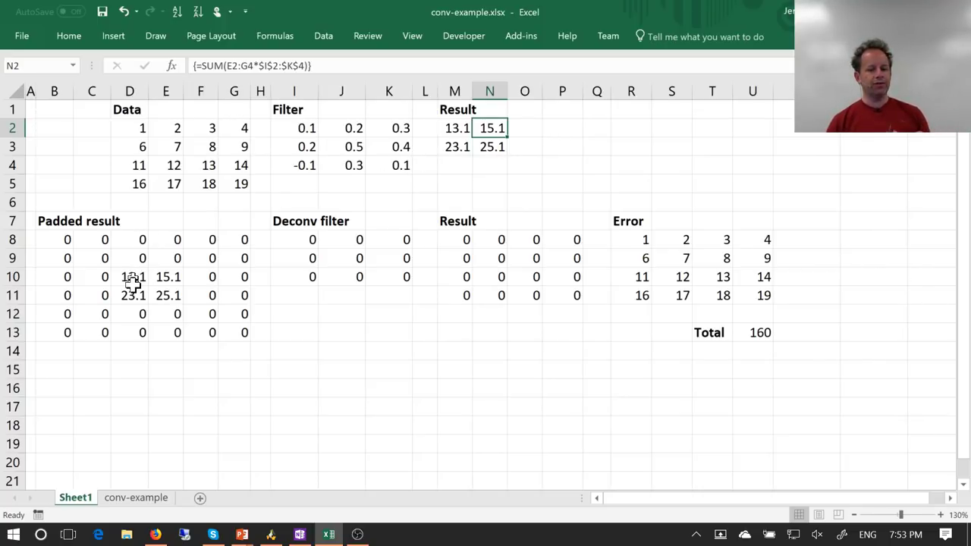
# - Examine the convolved values inside the Padded result, the 4×4 deconvolution Result and the 3×3 Deconv filter
pyautogui.moveTo(131, 278); pyautogui.dragTo(168, 296)
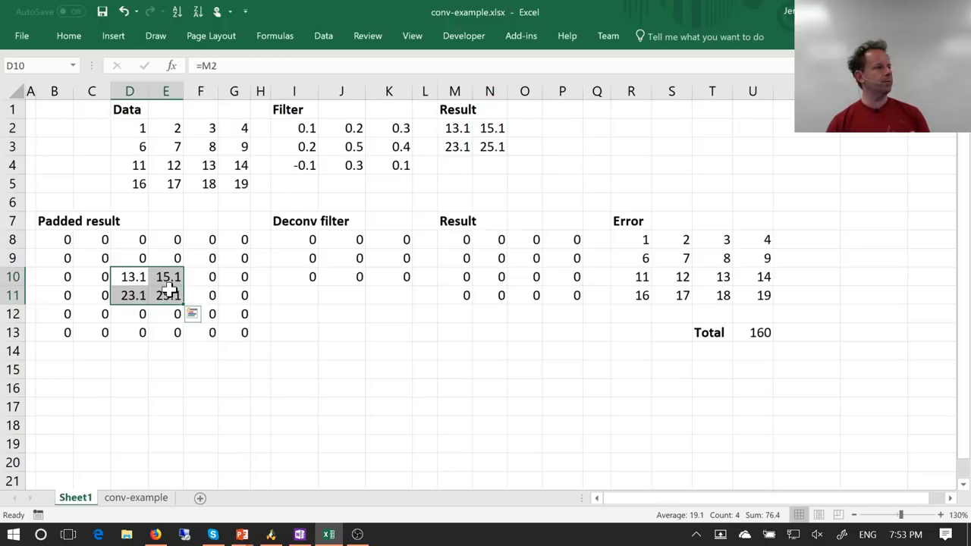
pyautogui.click(451, 243)
pyautogui.moveTo(452, 243); pyautogui.dragTo(579, 298)
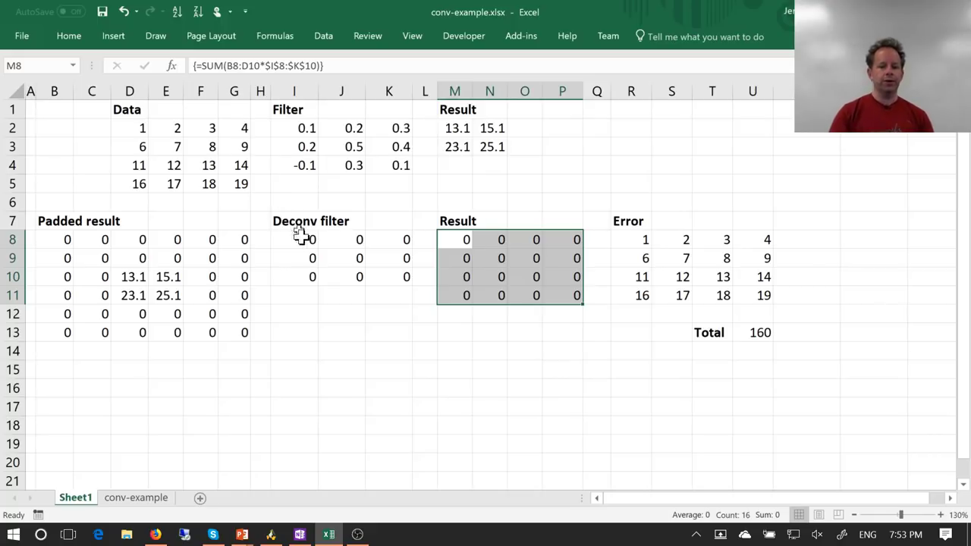
pyautogui.moveTo(310, 240); pyautogui.dragTo(378, 271)
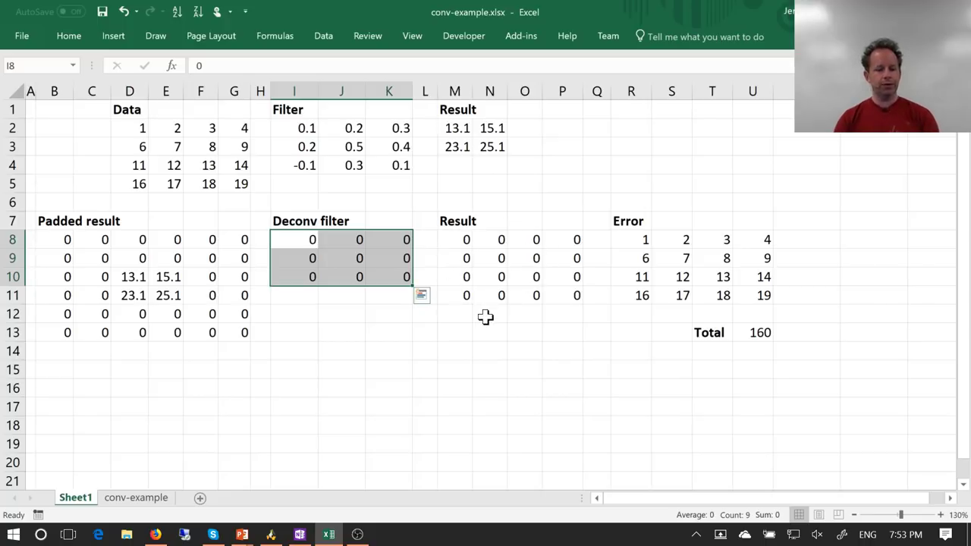
pyautogui.doubleClick(311, 241)
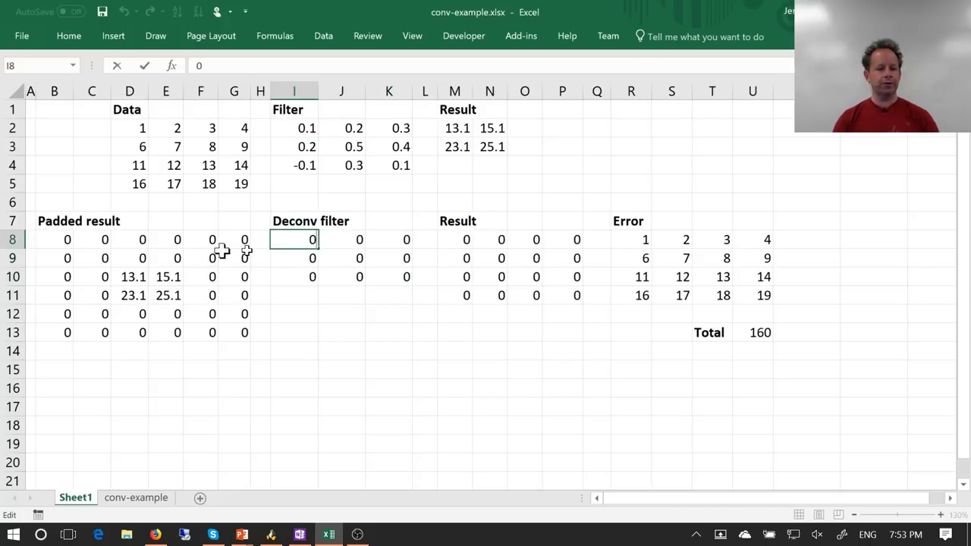
# - Inspect the array formula in deconvolution Result cell M8, tracing its Padded result and Deconv filter references
pyautogui.click(468, 241)
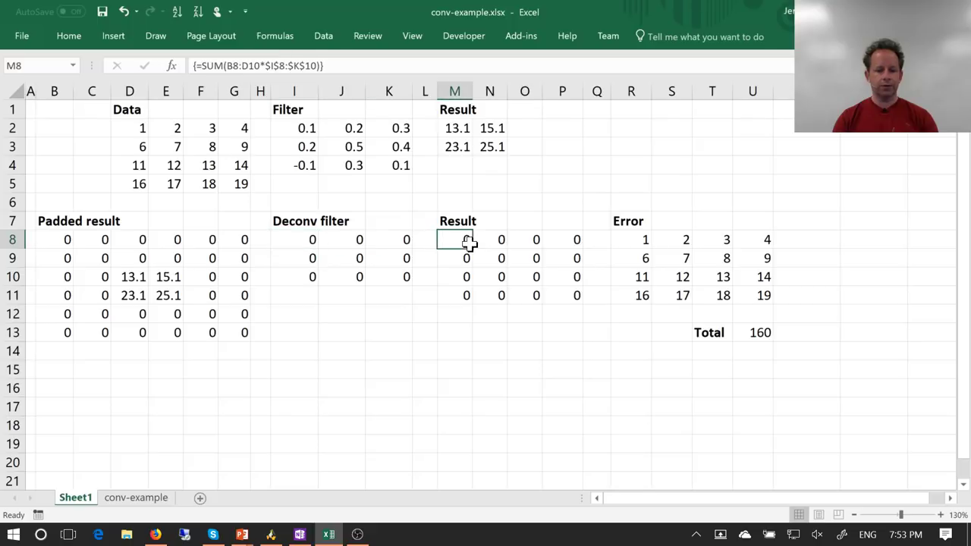
pyautogui.doubleClick(468, 241)
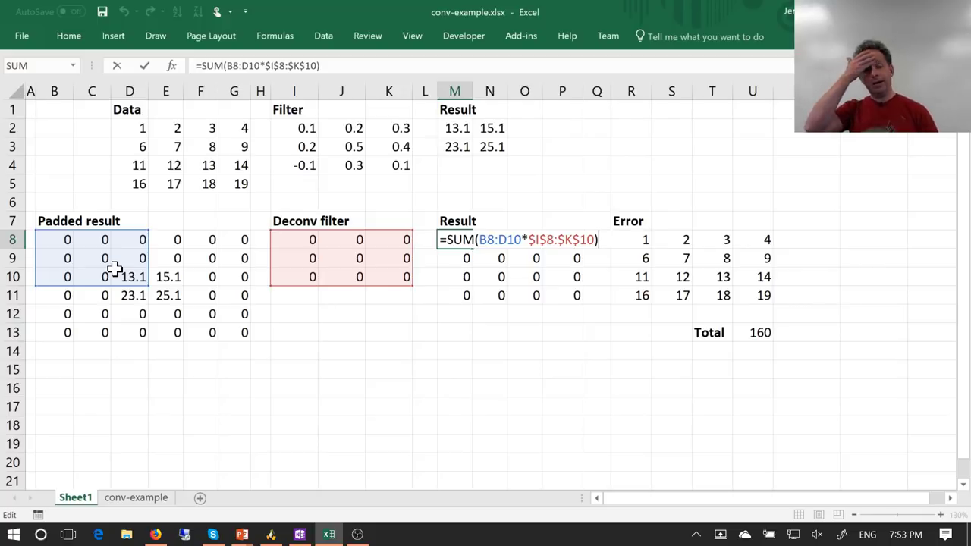
pyautogui.hotkey('ctrl', 'shift', 'Return')
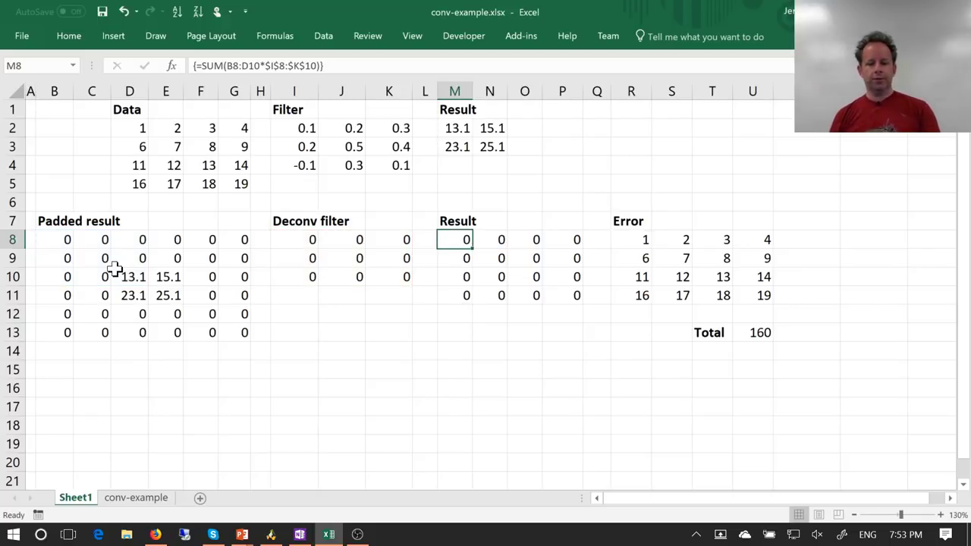
# - Move through the deconvolution Result cells and inspect the array formula in N10
pyautogui.press('Right')
pyautogui.press('Right')
pyautogui.press('Right')
pyautogui.press('Left')
pyautogui.press('Left')
pyautogui.press('Left')
pyautogui.press('Down')
pyautogui.press('Down')
pyautogui.press('Down')
pyautogui.press('Up')
pyautogui.press('Right')
pyautogui.press('F1')
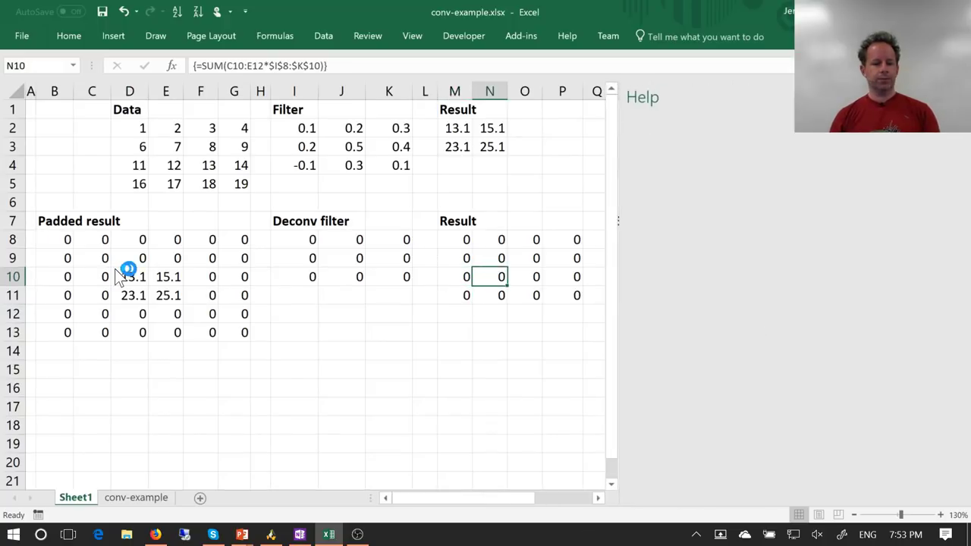
pyautogui.press('F2')
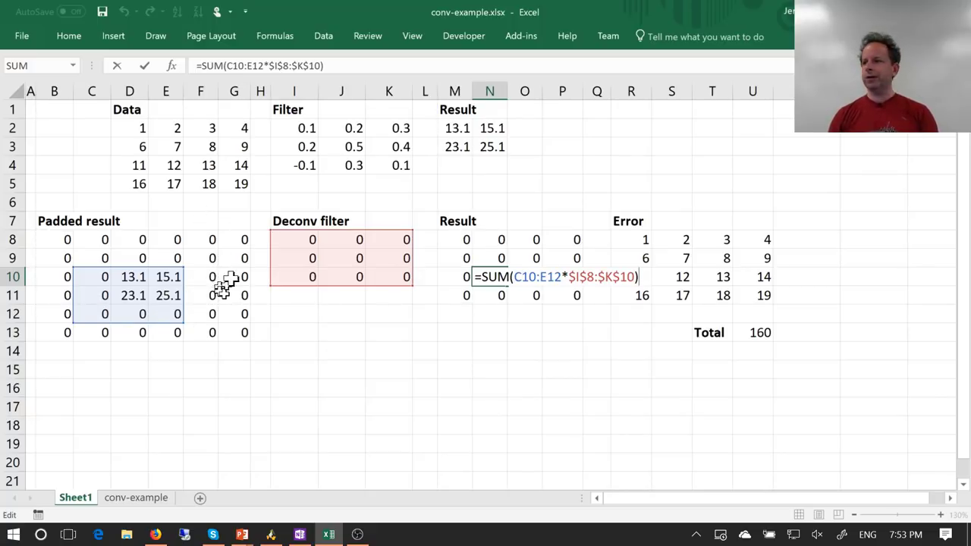
pyautogui.hotkey('ctrl', 'shift', 'Return')
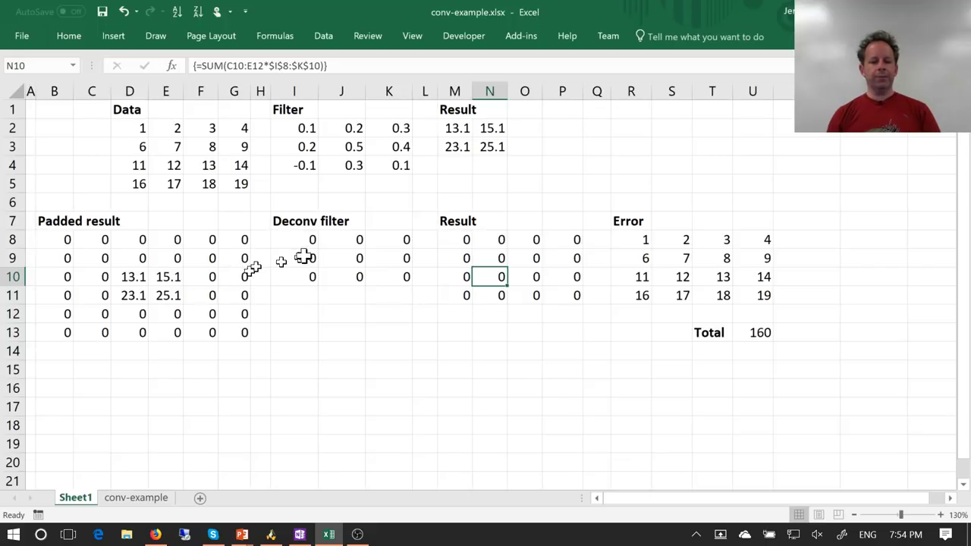
# - Highlight the Deconv filter range I8:K10 and inspect the formula in the first Error cell, R8
pyautogui.moveTo(305, 240); pyautogui.dragTo(383, 276)
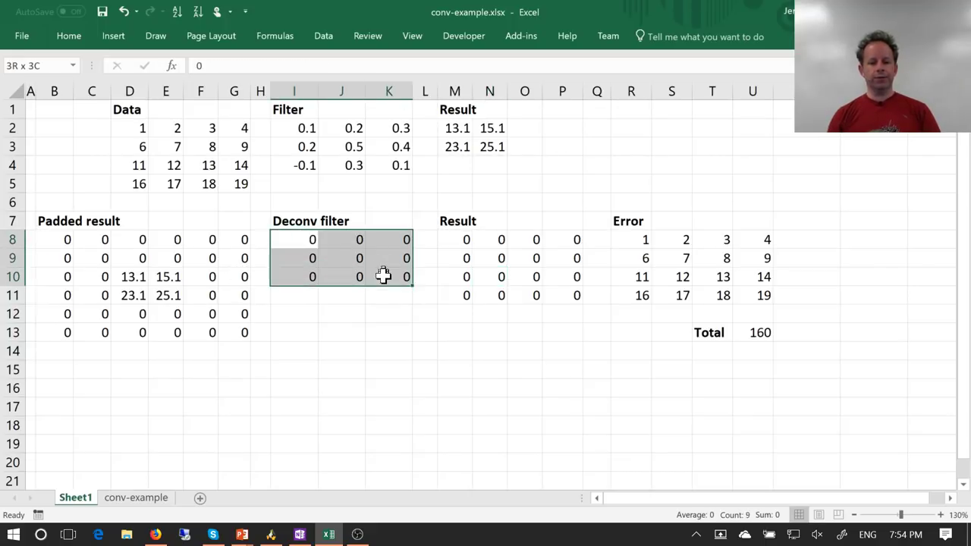
pyautogui.click(639, 241)
pyautogui.press('F2')
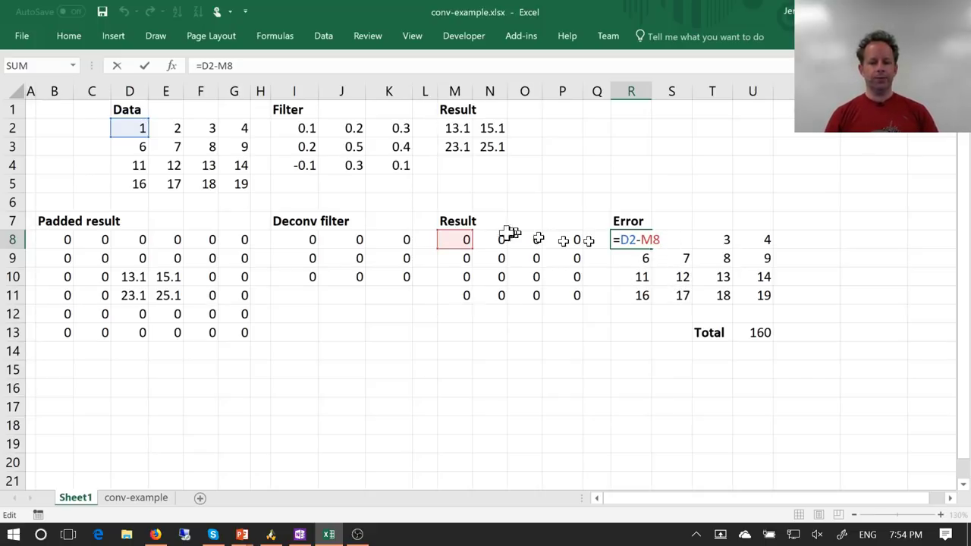
pyautogui.hotkey('ctrl', 'Return')
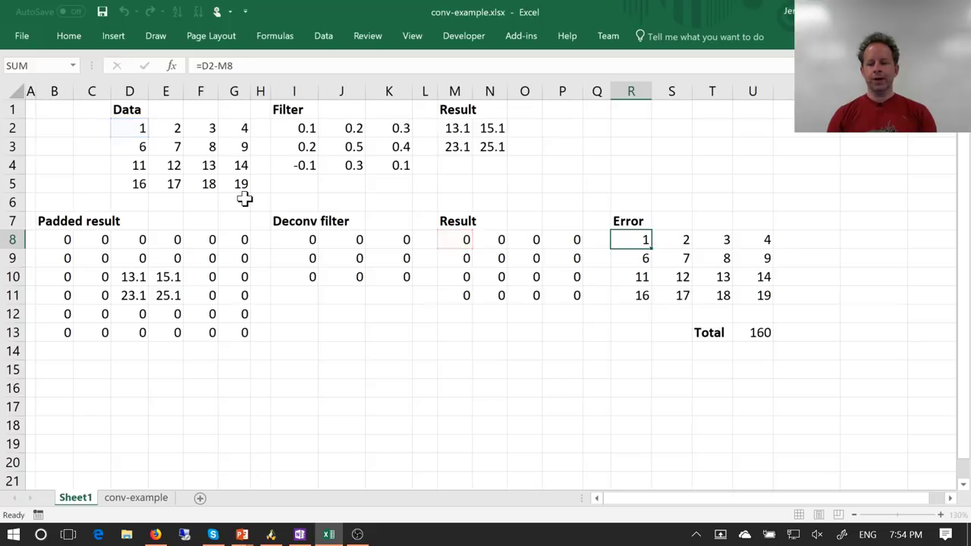
# - Inspect the array formula in the error Total cell U13, keeping it as an array formula
pyautogui.click(767, 334)
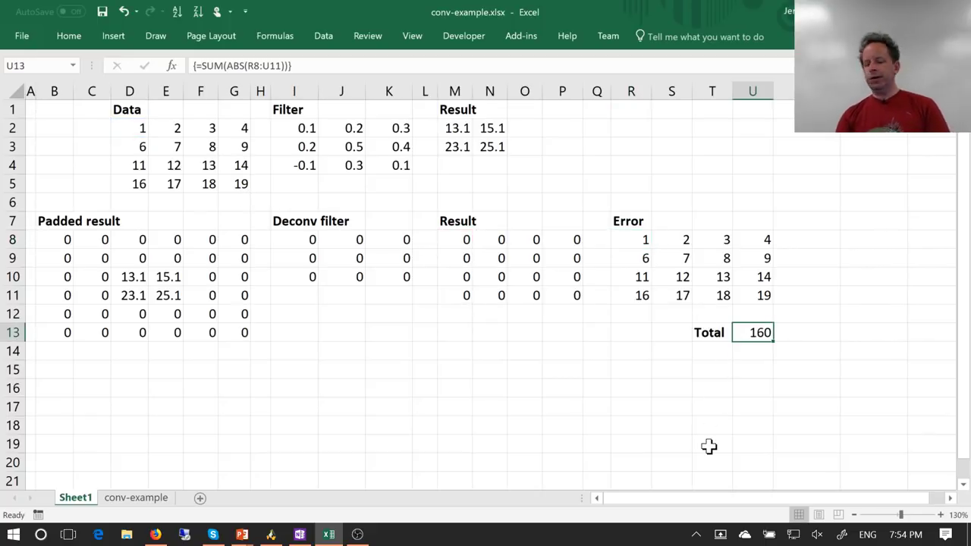
pyautogui.press('F2')
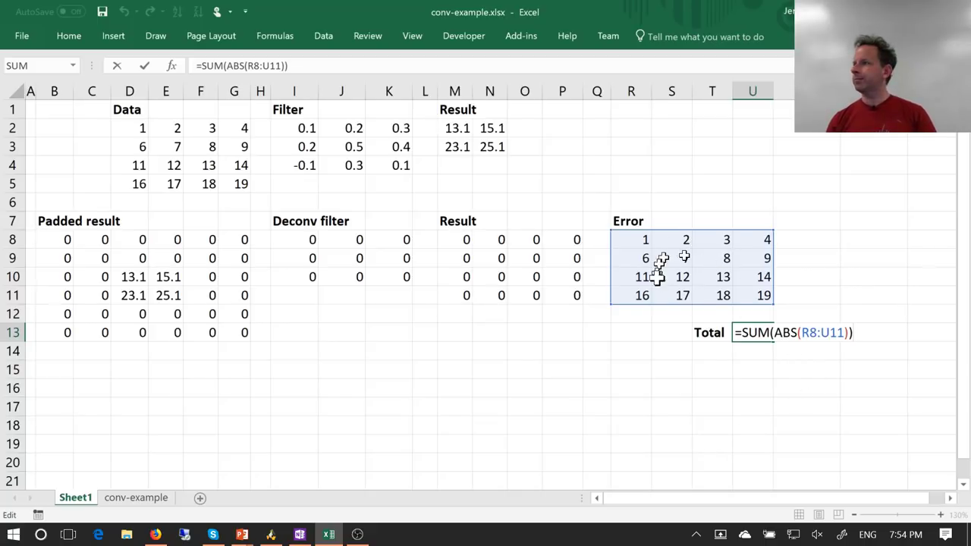
pyautogui.hotkey('ctrl', 'shift', 'Return')
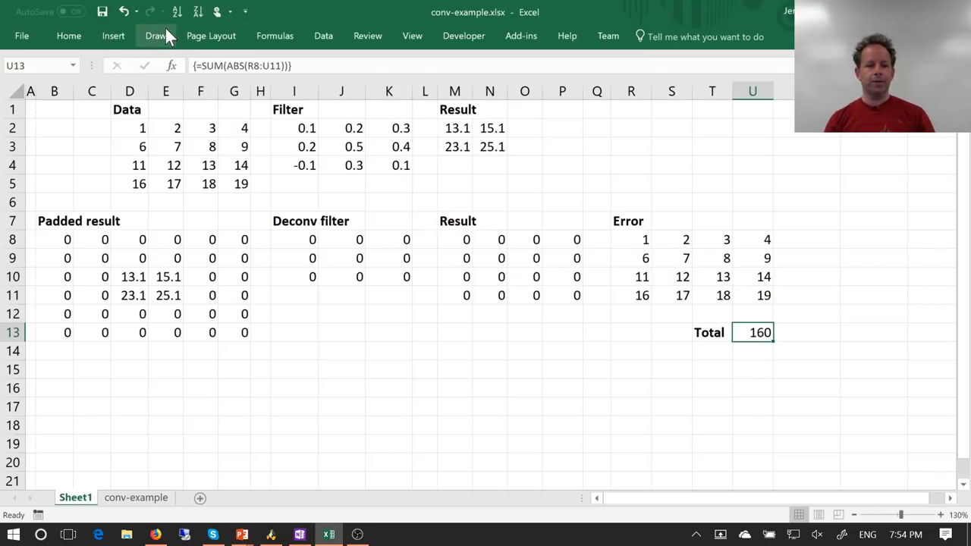
# - Run Solver with GRG Nonlinear to minimise U13 by changing the Deconv filter cells I8:K10, and keep the Solver solution
pyautogui.click(323, 35)
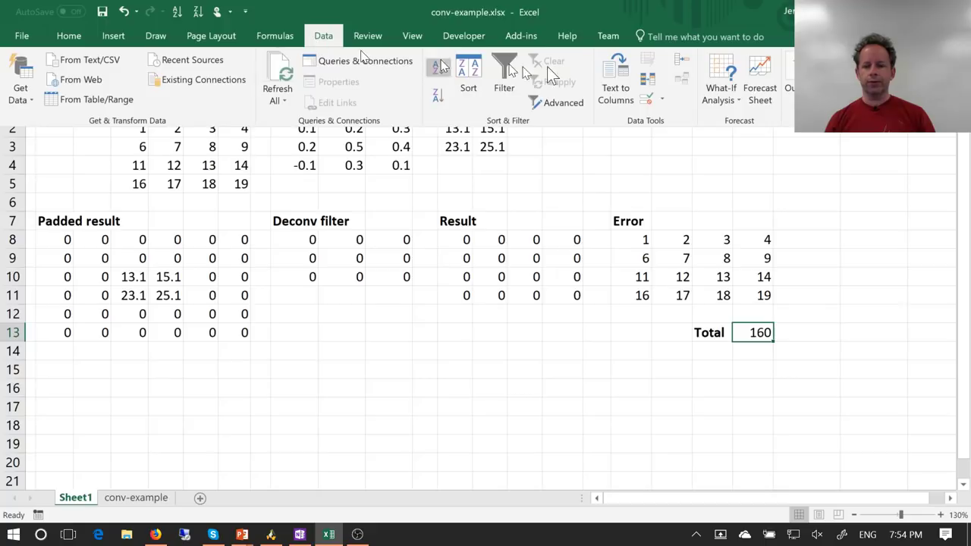
pyautogui.click(841, 61)
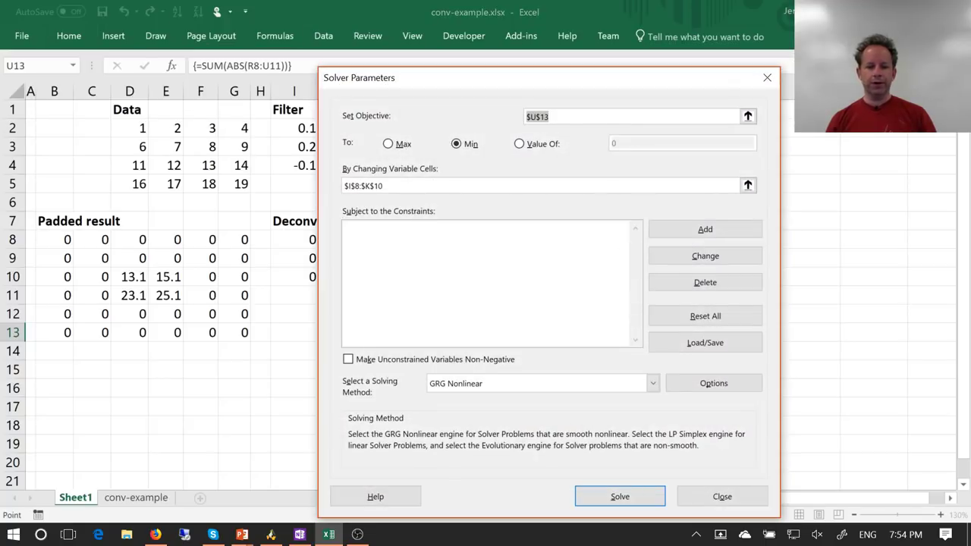
pyautogui.moveTo(465, 72); pyautogui.dragTo(204, 105)
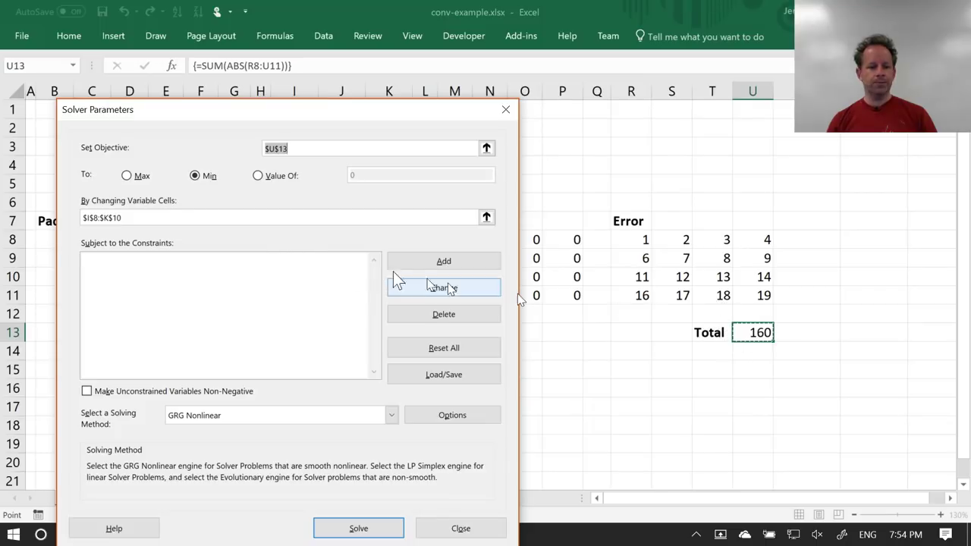
pyautogui.moveTo(220, 112); pyautogui.dragTo(604, 98)
pyautogui.press('Tab')
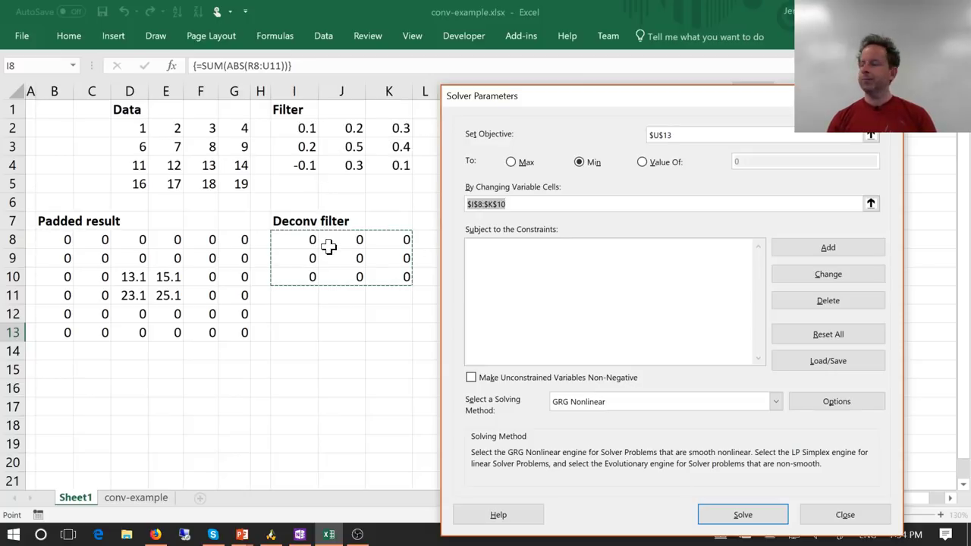
pyautogui.click(741, 517)
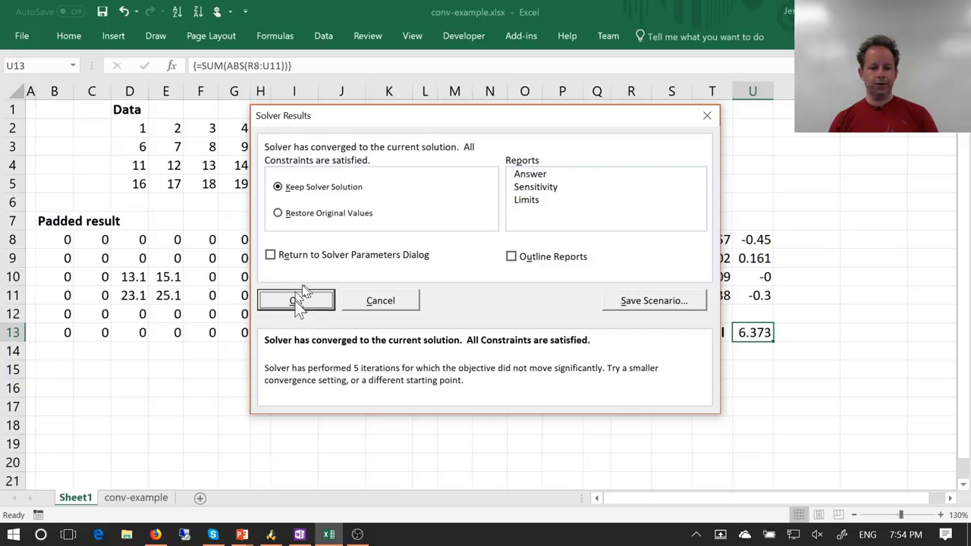
pyautogui.click(295, 303)
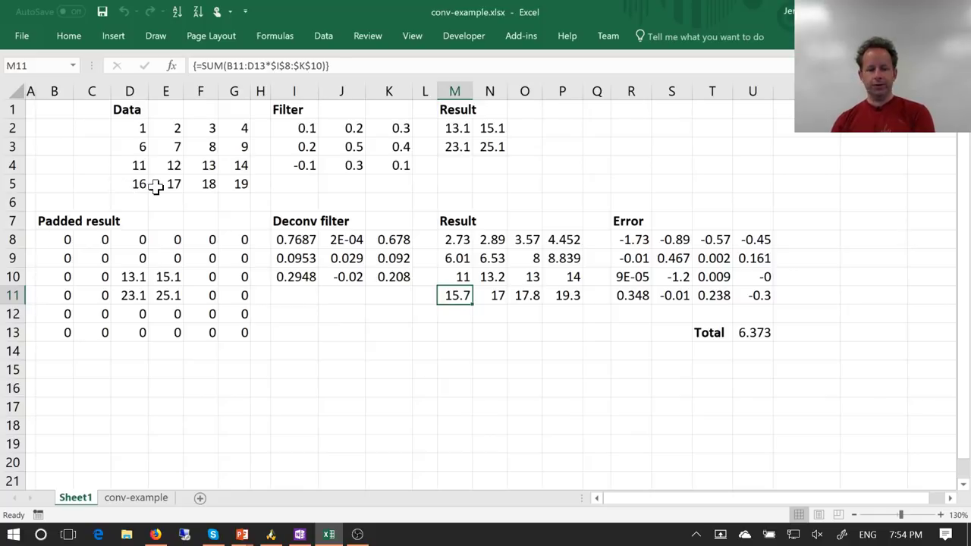
# - Inspect the bottom row of the deconvolution Result from M11 to P11, comparing it with the last row of Data
pyautogui.press('Right')
pyautogui.press('Right')
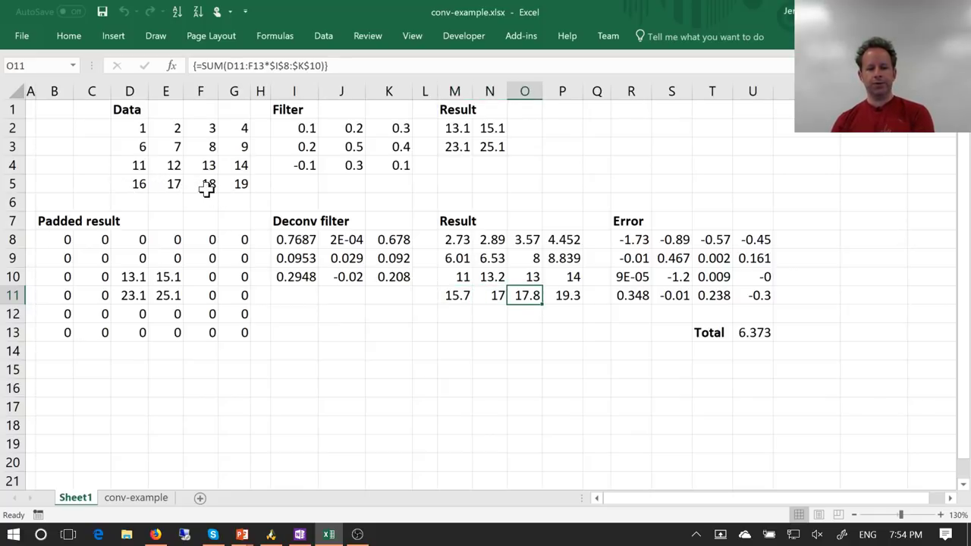
pyautogui.press('Right')
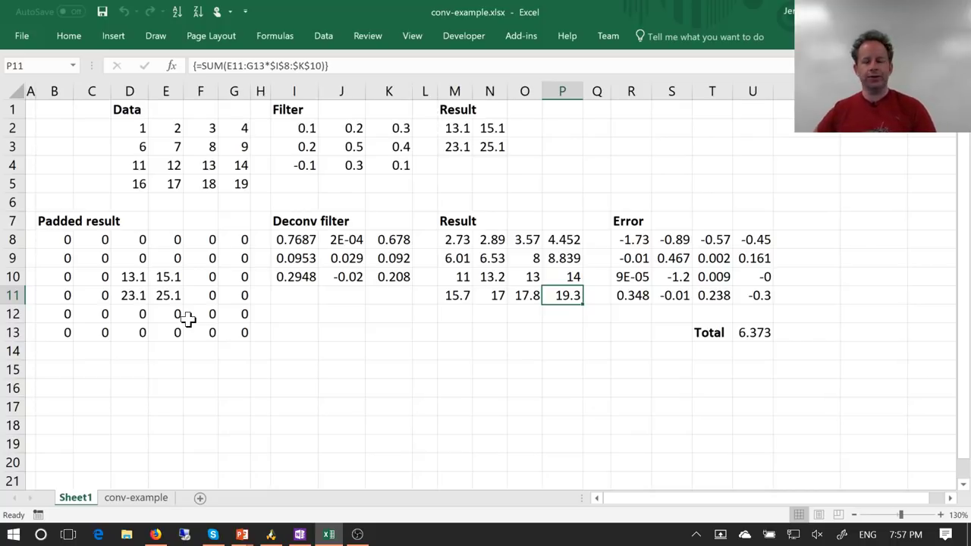
# - Switch to the wgan notebook in Firefox and examine the ni, no, ks, stride and padding arguments of nn.ConvTranspose2d in DeconvBlock
pyautogui.hotkey('alt', 'Tab')
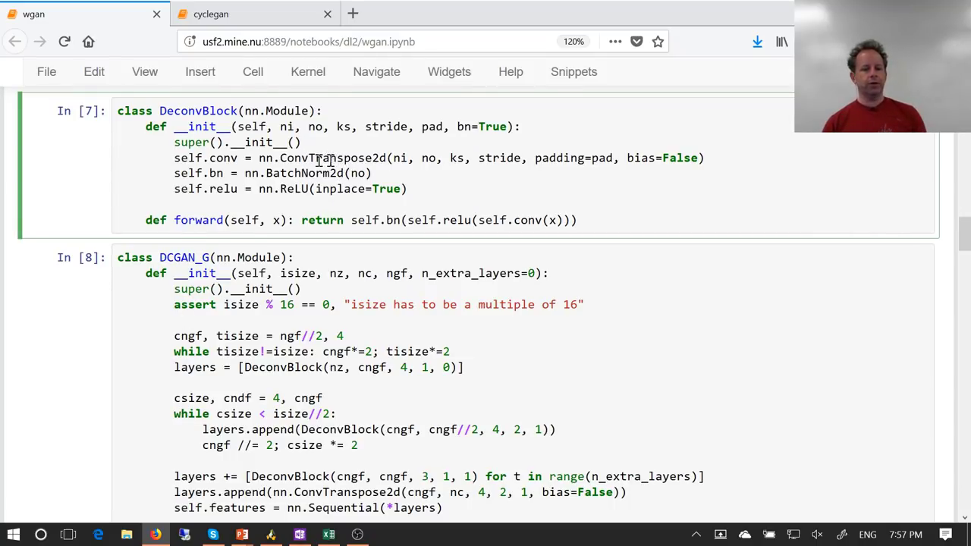
pyautogui.click(393, 157)
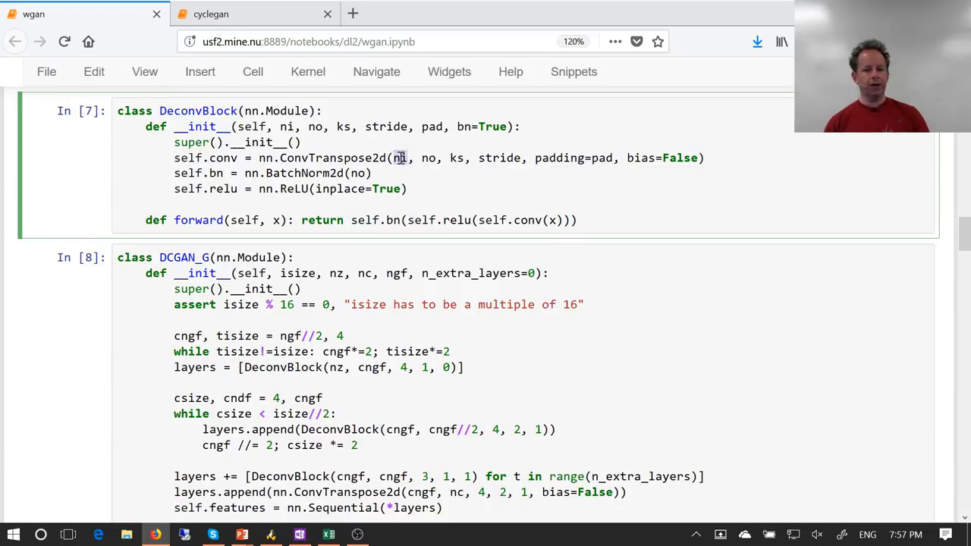
pyautogui.doubleClick(429, 158)
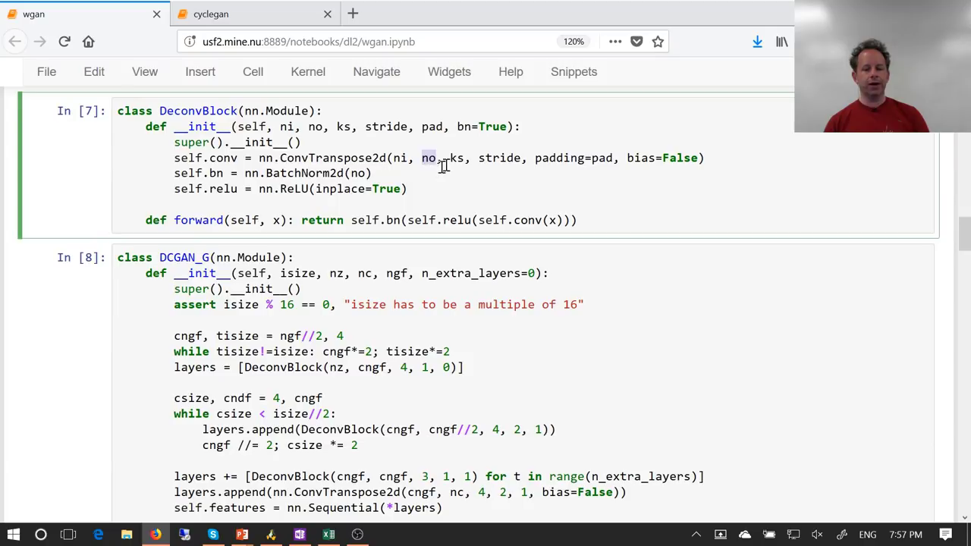
pyautogui.doubleClick(457, 158)
pyautogui.click(500, 158)
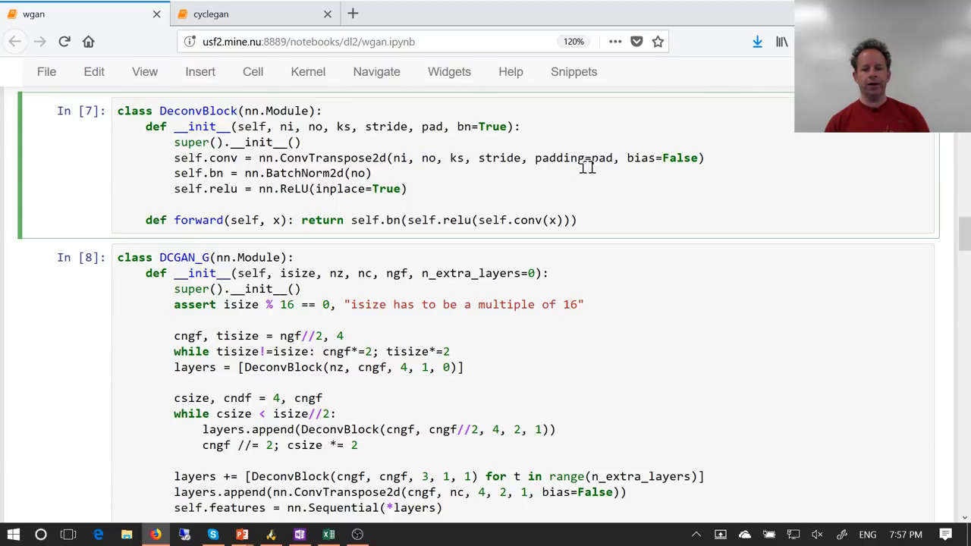
pyautogui.click(608, 158)
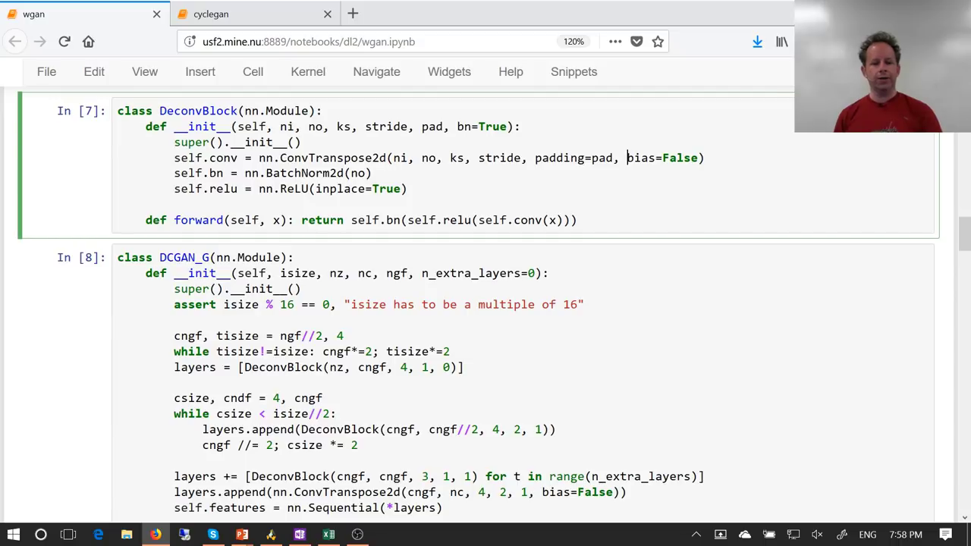
# - Switch to the PowerPoint slide show to view the slide on transposed convolution with no zero padding and unit strides
pyautogui.hotkey('alt', 'Tab')
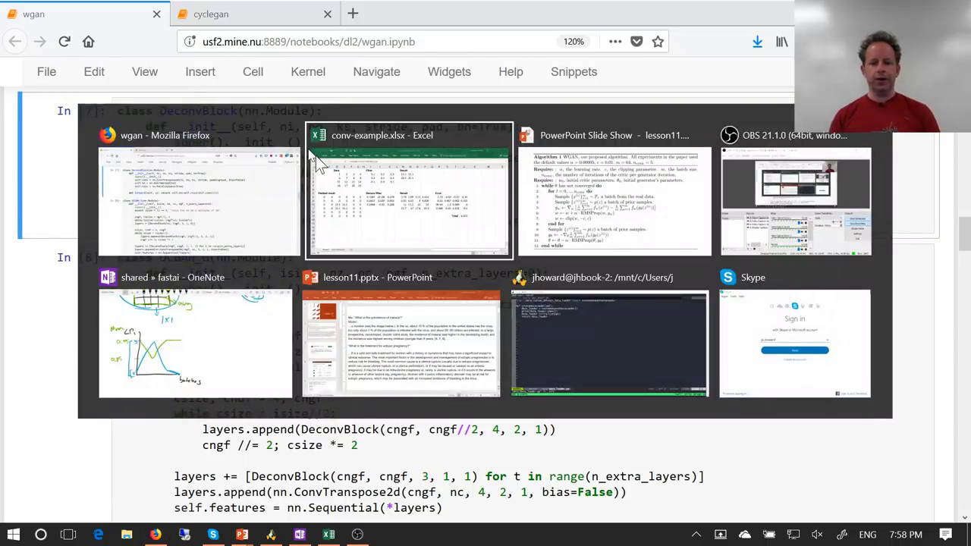
pyautogui.hotkey('alt', 'Tab')
pyautogui.hotkey('alt', 'Tab')
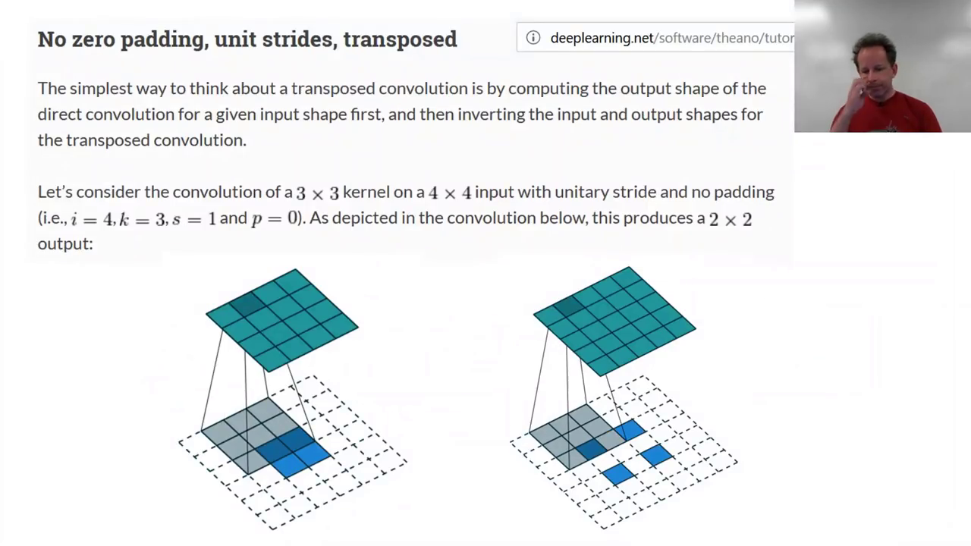